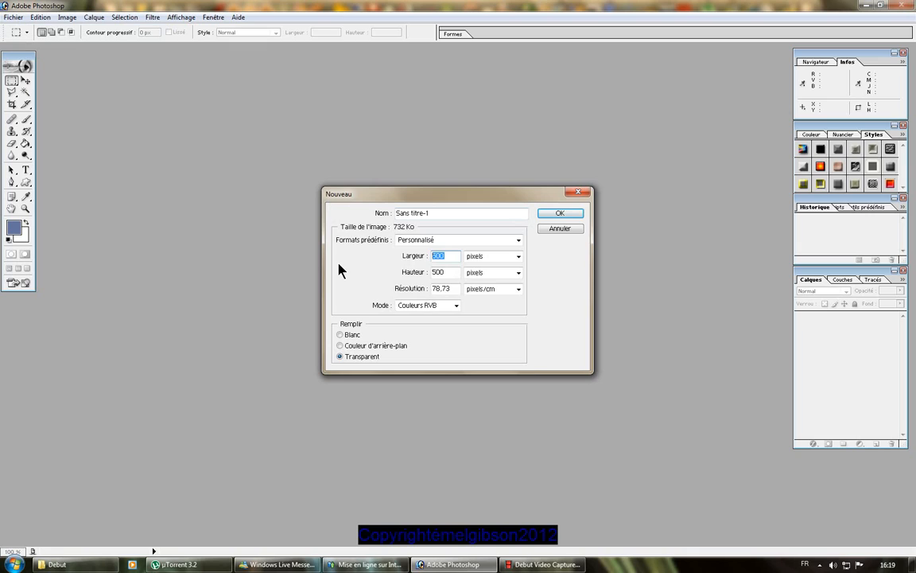
# Create a new transparent document 600 pixels wide and 400 pixels high.
pyautogui.write('600')
pyautogui.moveTo(444, 272); pyautogui.dragTo(399, 273)
pyautogui.write('400')
pyautogui.press('Return')
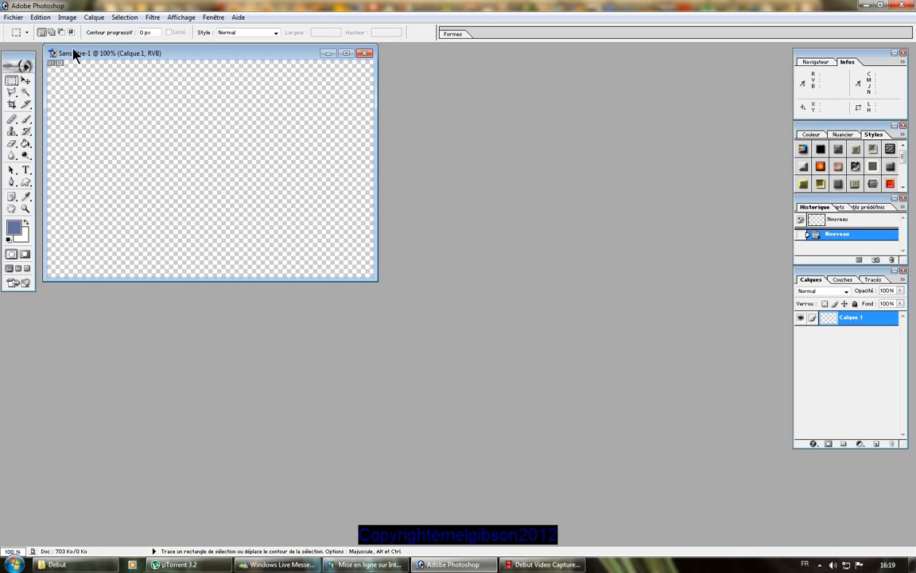
# Reset the colours to default, make white the foreground colour and fill the transparent layer with it.
pyautogui.click(8, 240)
pyautogui.click(25, 221)
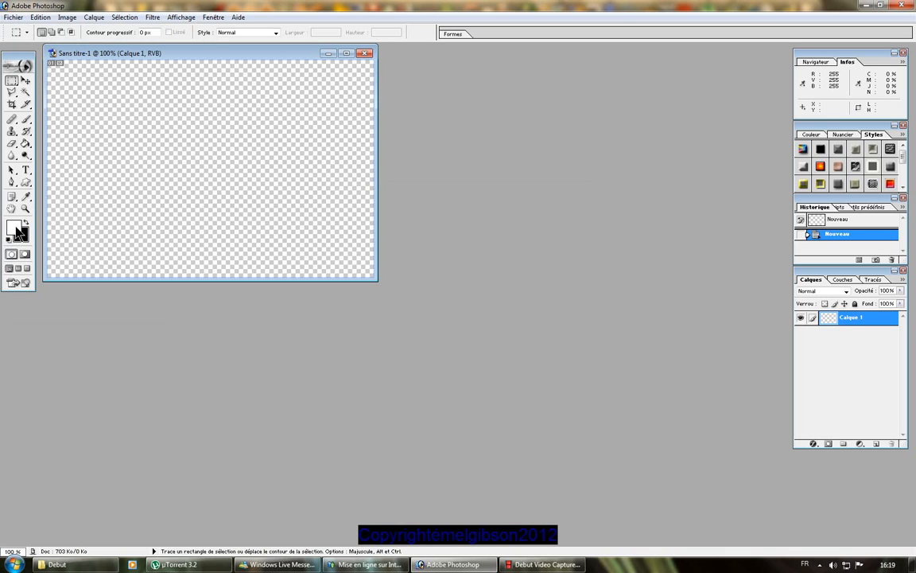
pyautogui.click(25, 144)
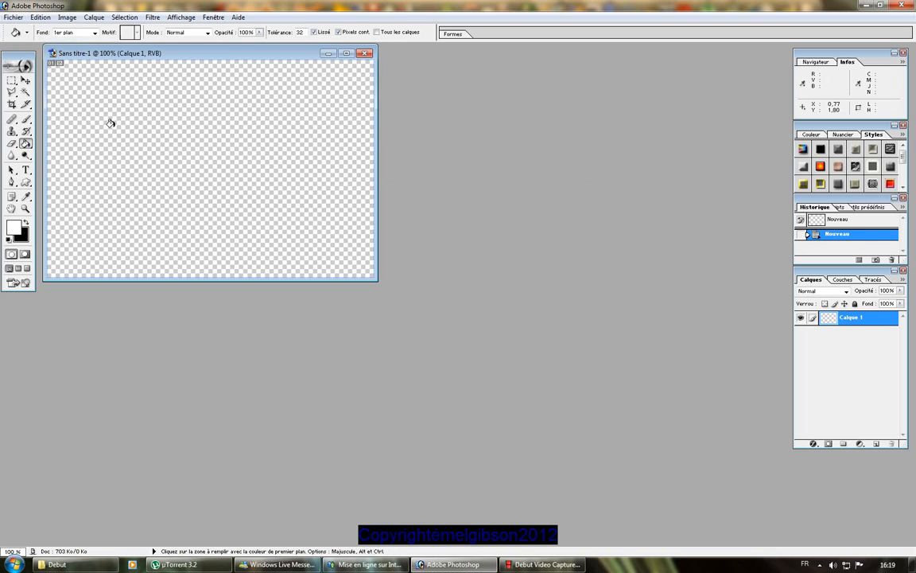
pyautogui.click(110, 123)
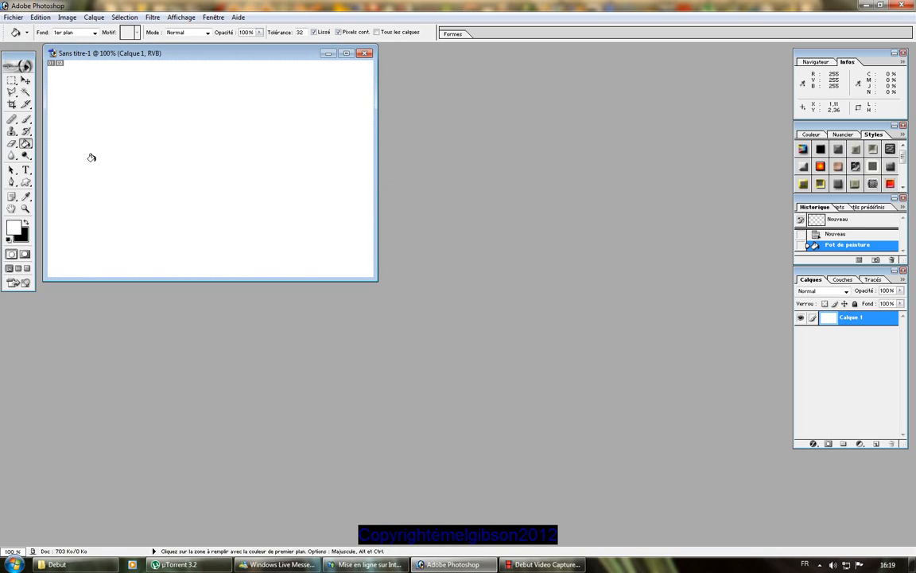
# Draw a large black circle near the canvas centre, with smaller black ellipses overlapping its upper-right and lower-left edges.
pyautogui.click(26, 186)
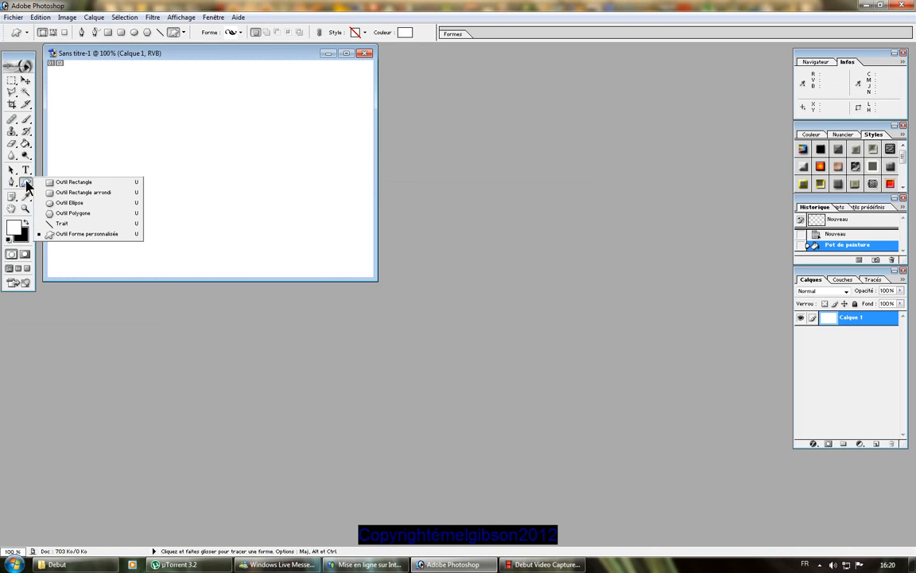
pyautogui.click(69, 204)
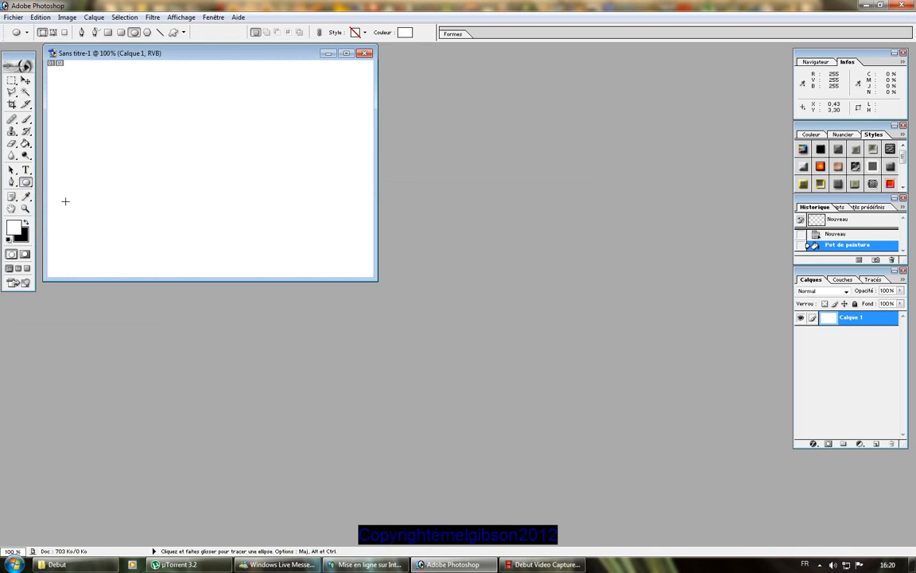
pyautogui.click(8, 238)
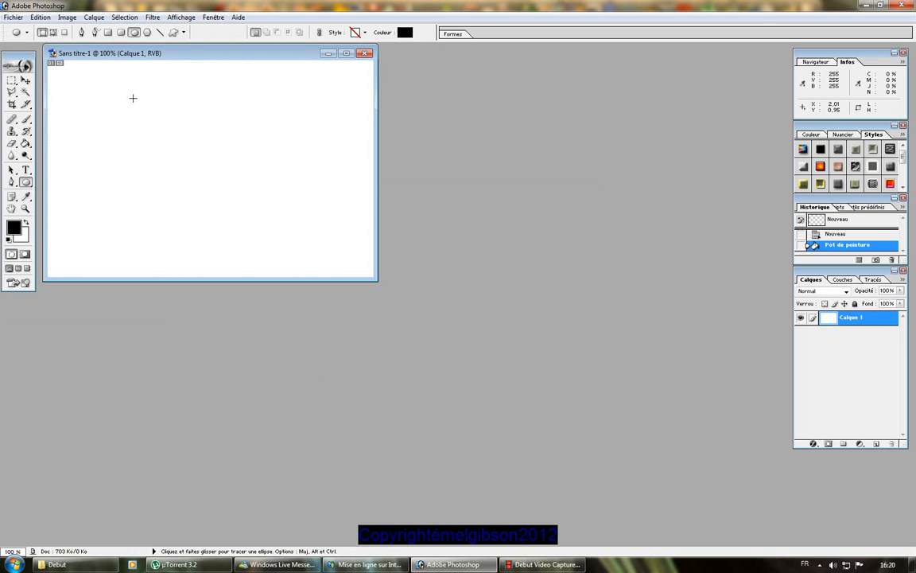
pyautogui.moveTo(132, 98); pyautogui.dragTo(284, 251)
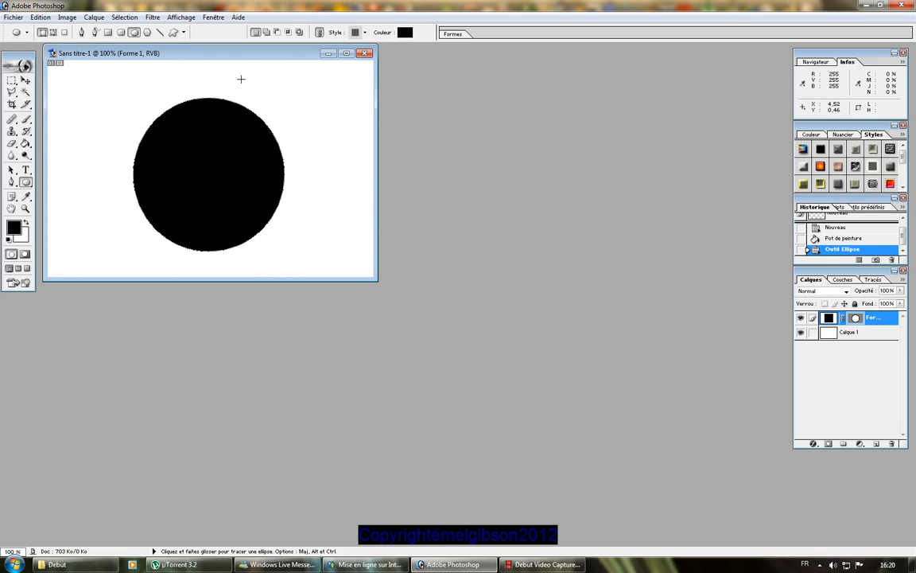
pyautogui.moveTo(241, 79); pyautogui.dragTo(345, 144)
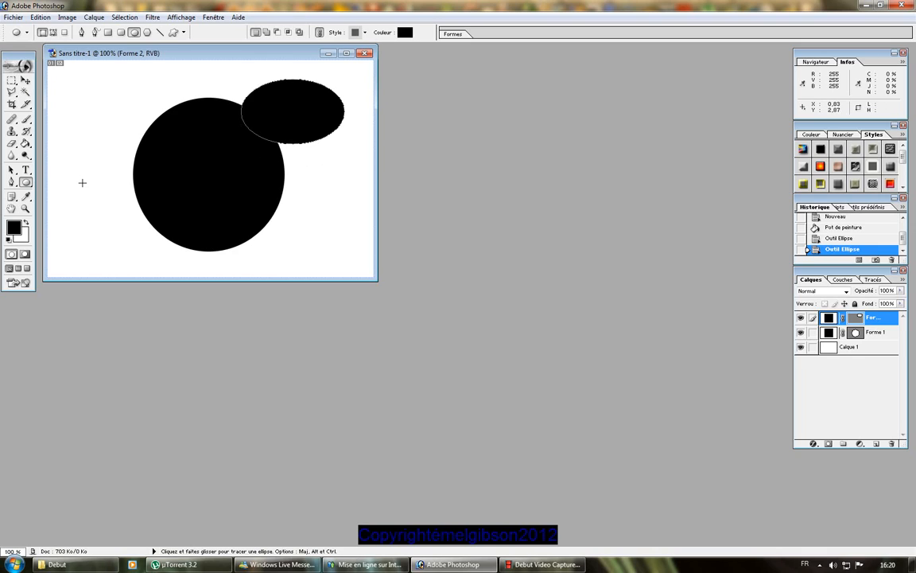
pyautogui.moveTo(83, 183); pyautogui.dragTo(178, 257)
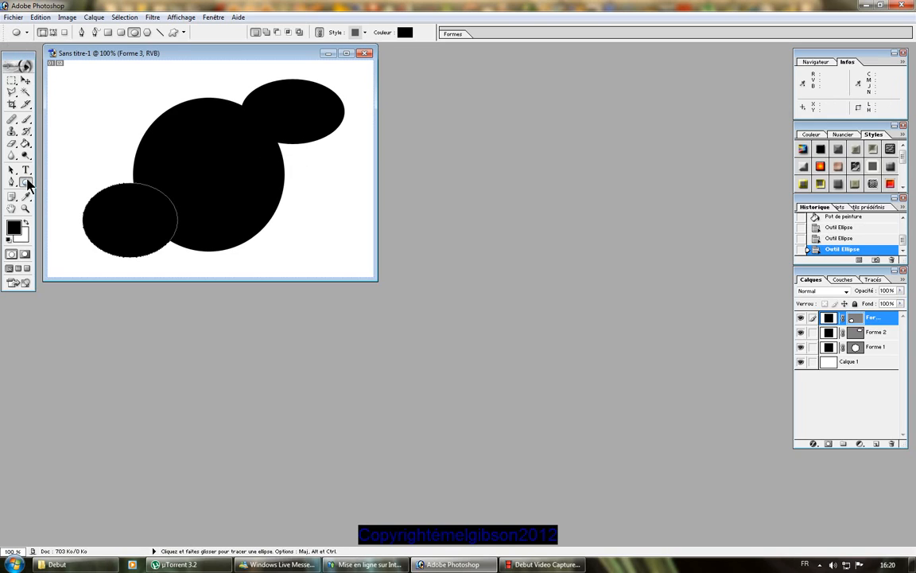
# Draw a small black flying-bird custom shape beside the upper-left edge of the large circle.
pyautogui.rightClick(27, 180)
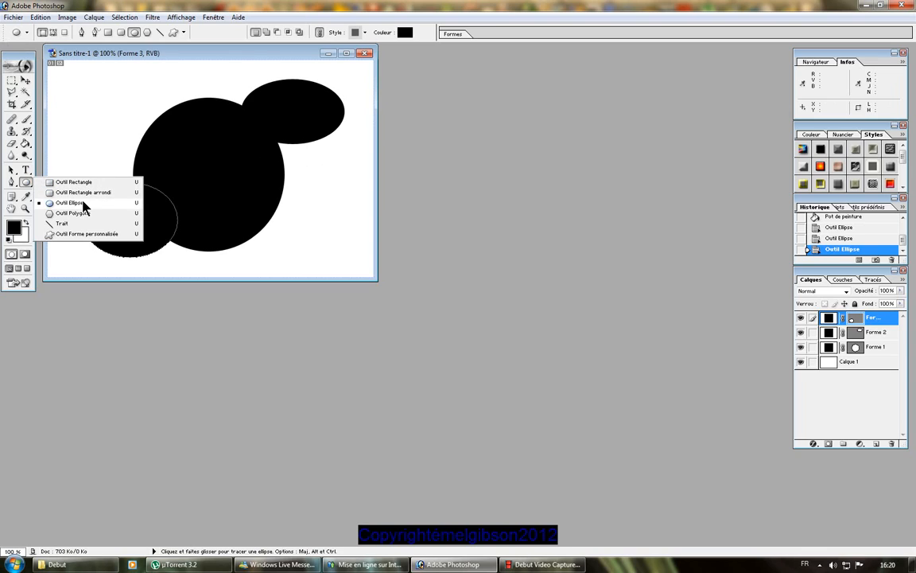
pyautogui.click(69, 235)
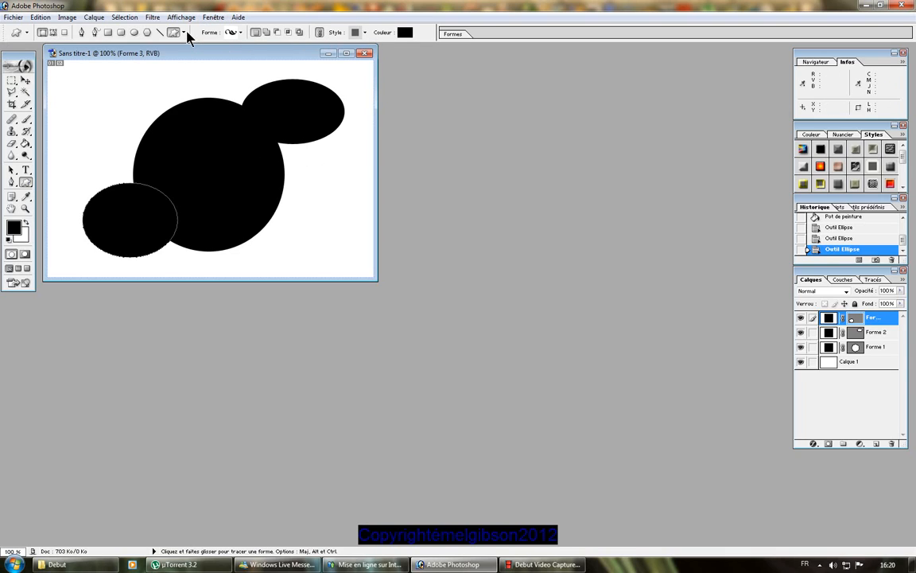
pyautogui.click(241, 32)
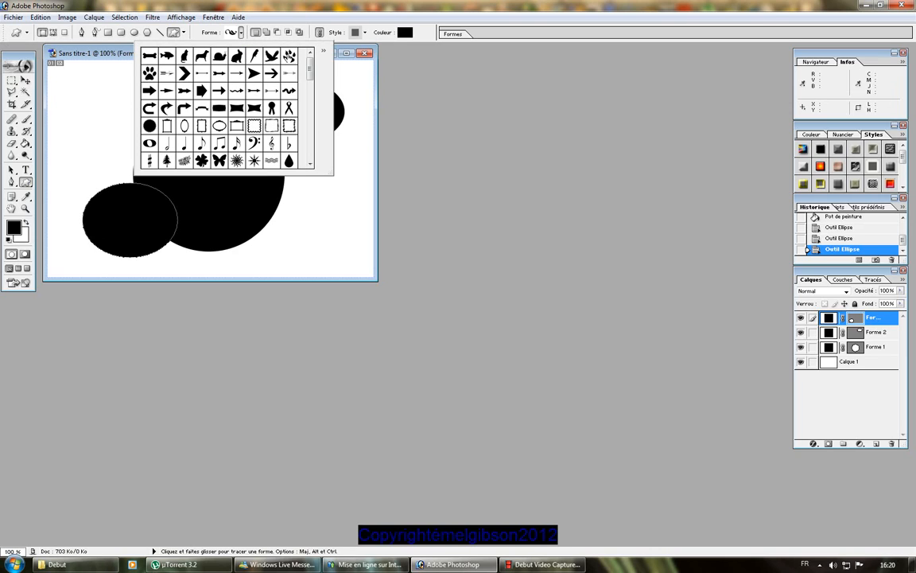
pyautogui.click(271, 56)
pyautogui.doubleClick(270, 61)
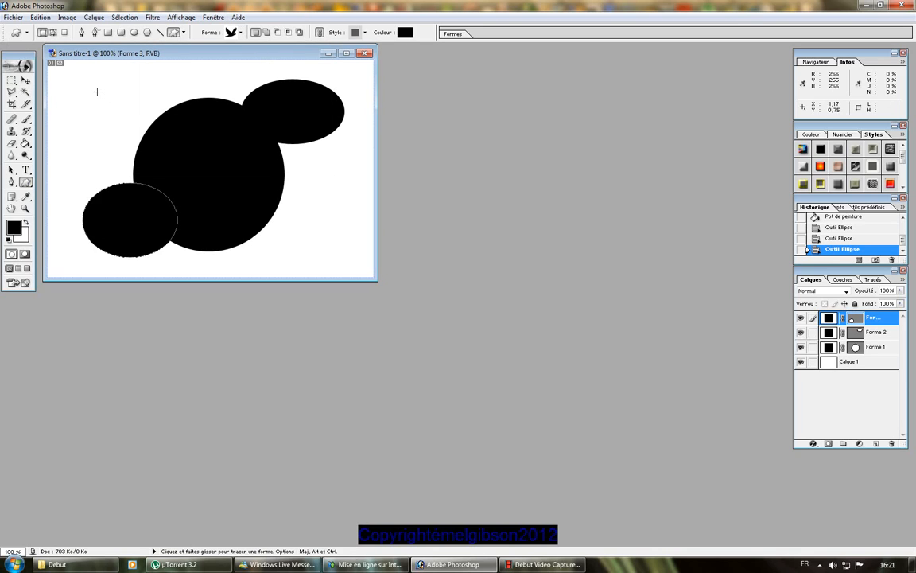
pyautogui.moveTo(97, 91); pyautogui.dragTo(141, 157)
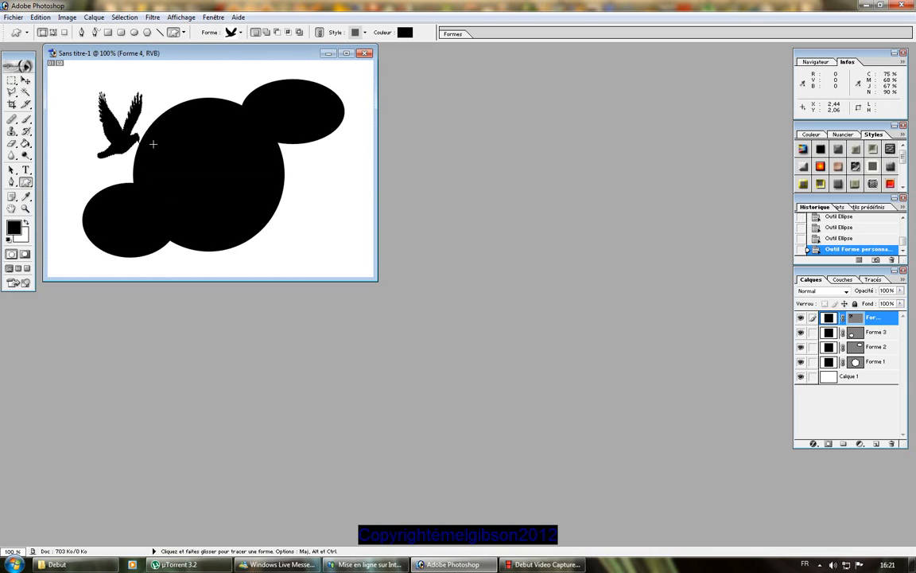
# Convert the image to indexed colours, merging the layers and using the Exact palette with a white matte.
pyautogui.click(68, 18)
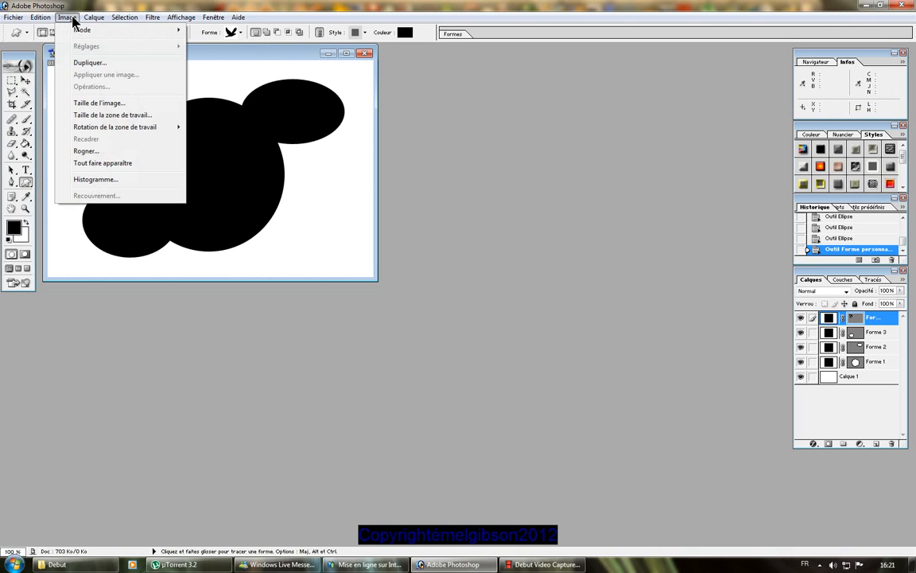
pyautogui.moveTo(80, 30)
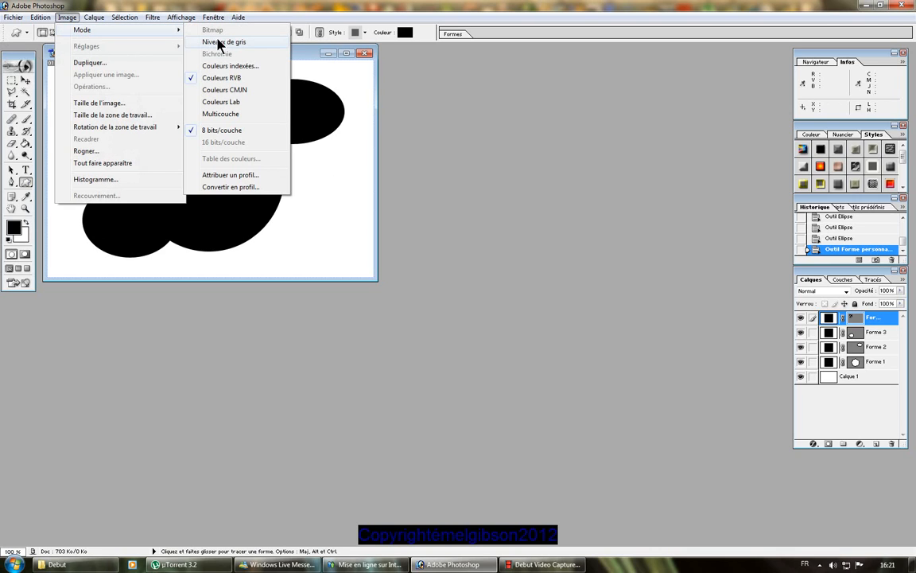
pyautogui.click(222, 67)
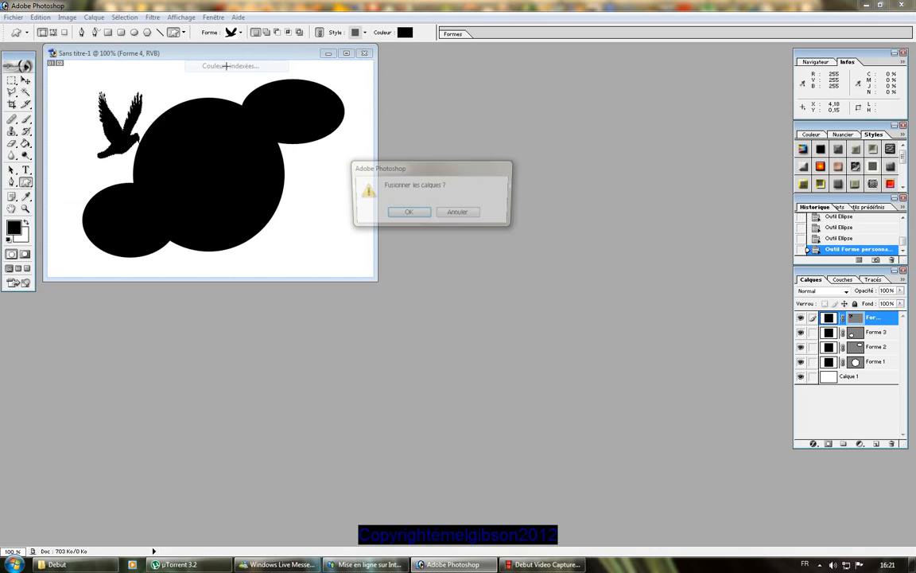
pyautogui.click(409, 213)
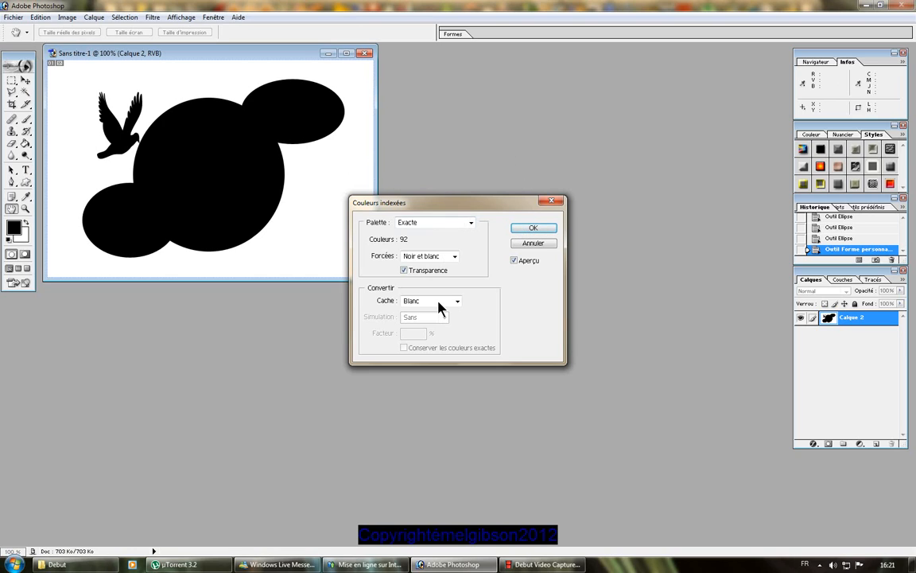
pyautogui.click(532, 229)
# Convert the indexed image back to RGB colour mode and move its window slightly inward in the workspace.
pyautogui.click(77, 19)
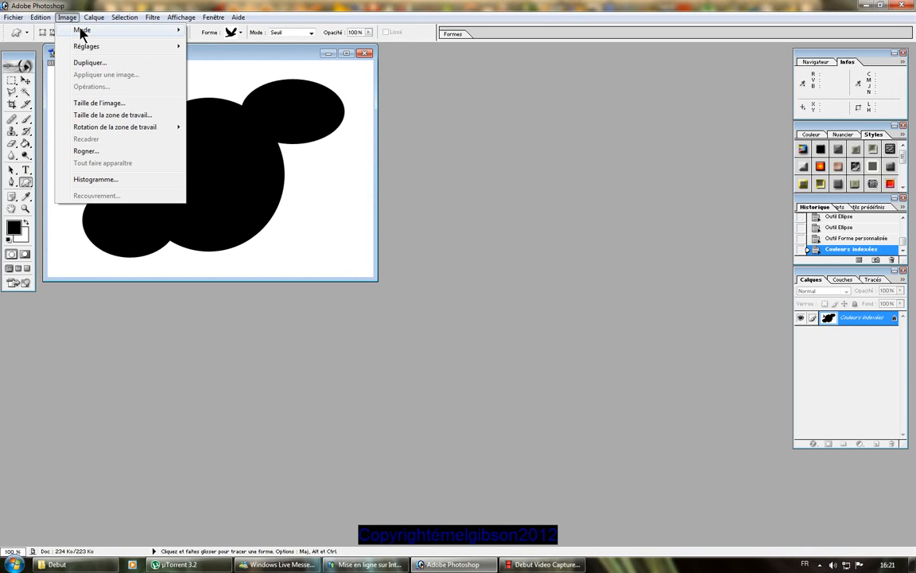
pyautogui.moveTo(82, 30)
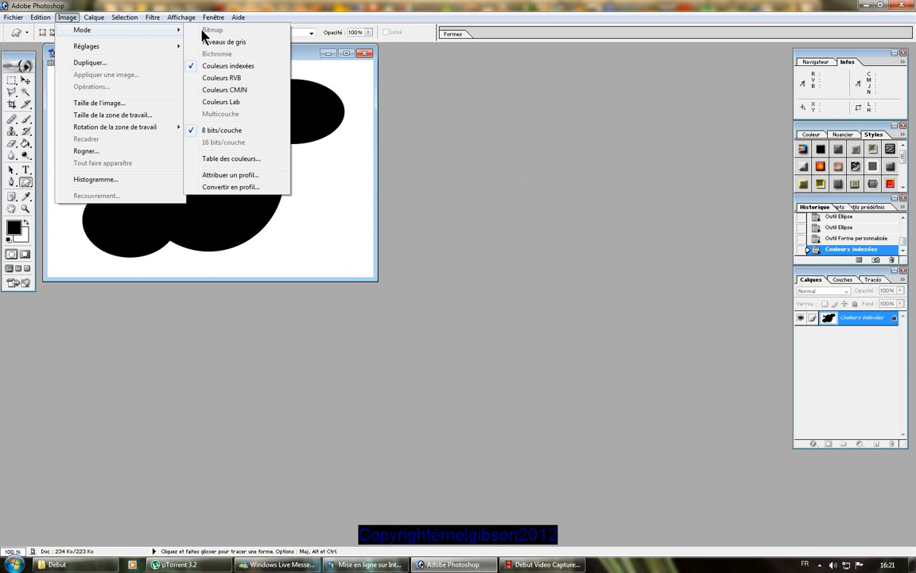
pyautogui.click(226, 77)
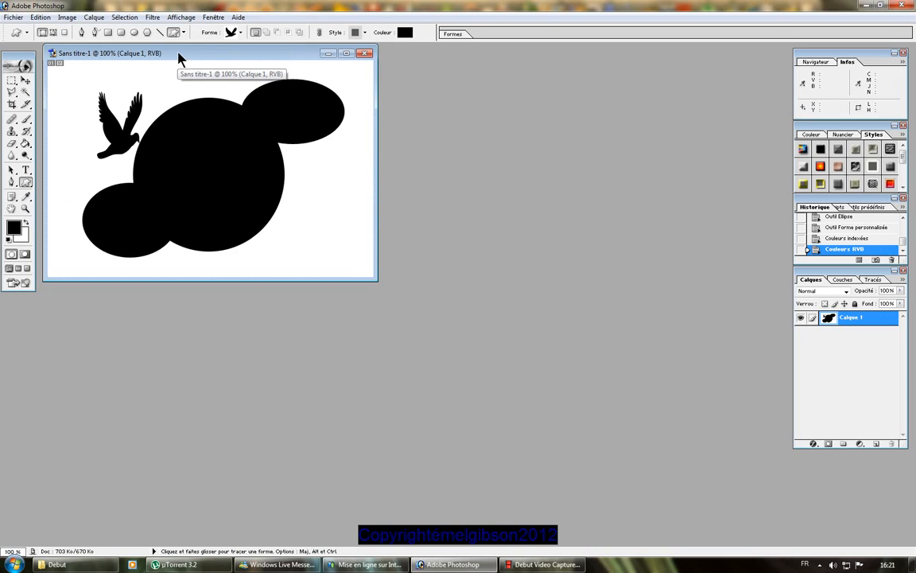
pyautogui.moveTo(178, 58); pyautogui.dragTo(199, 109)
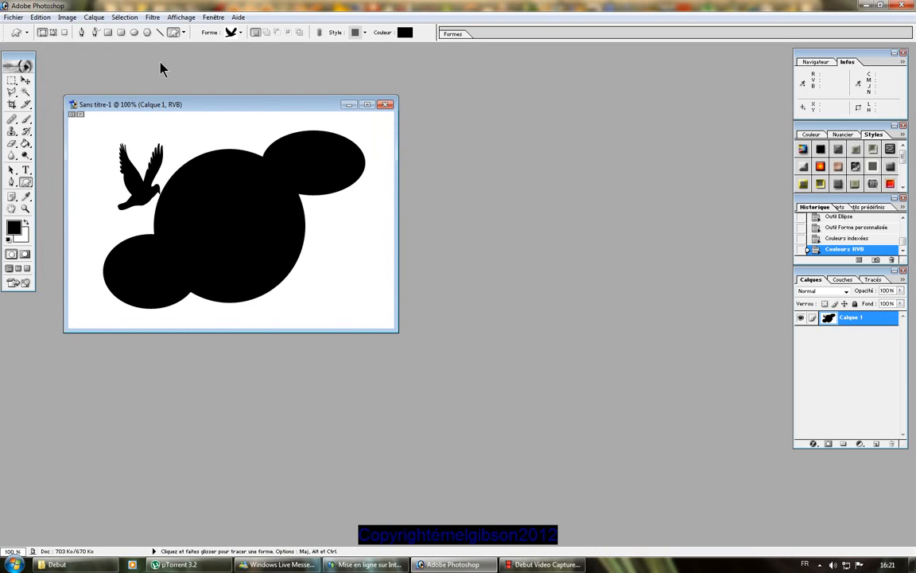
# Draw two overlapping white ellipses inside the upper-right black ellipse, leaving only a thin black outline around it.
pyautogui.rightClick(26, 182)
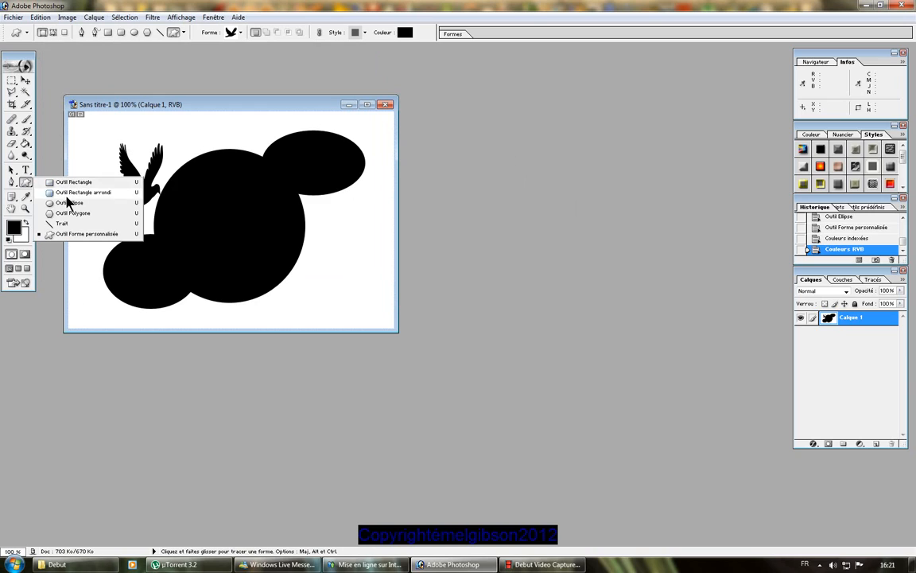
pyautogui.click(68, 203)
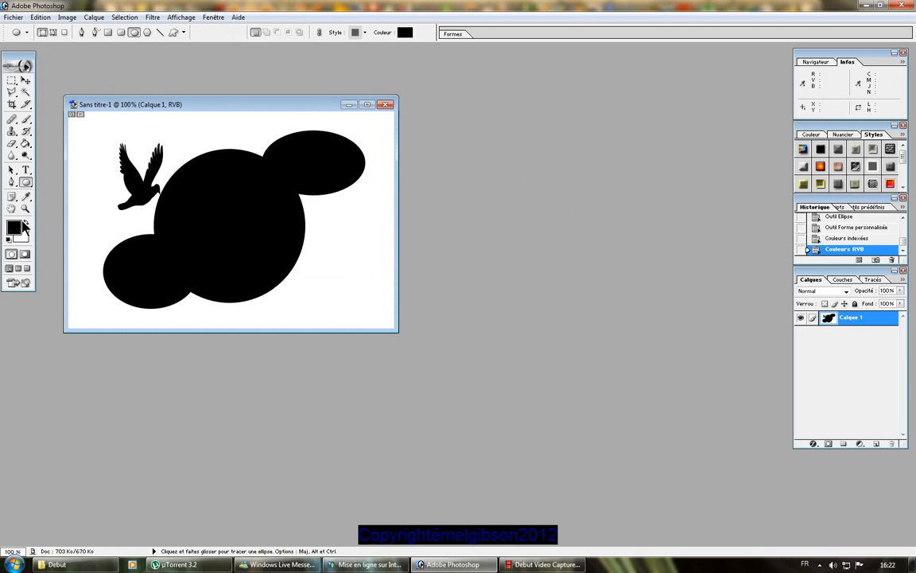
pyautogui.click(24, 222)
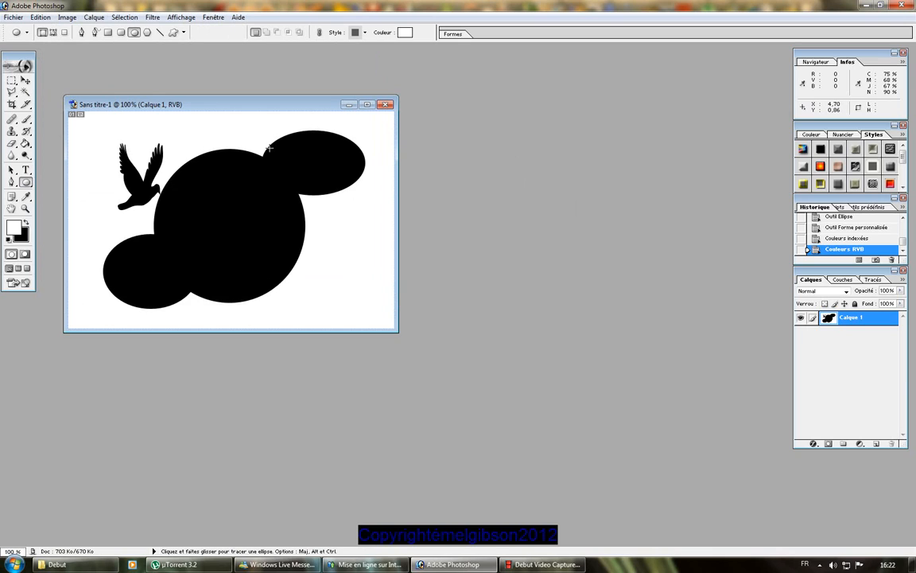
pyautogui.moveTo(269, 148); pyautogui.dragTo(359, 187)
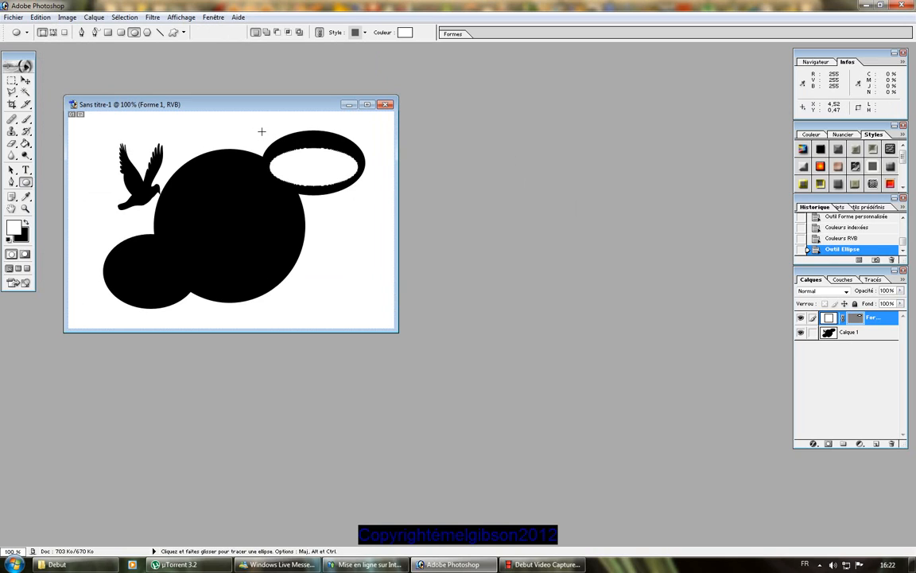
pyautogui.moveTo(262, 133); pyautogui.dragTo(360, 190)
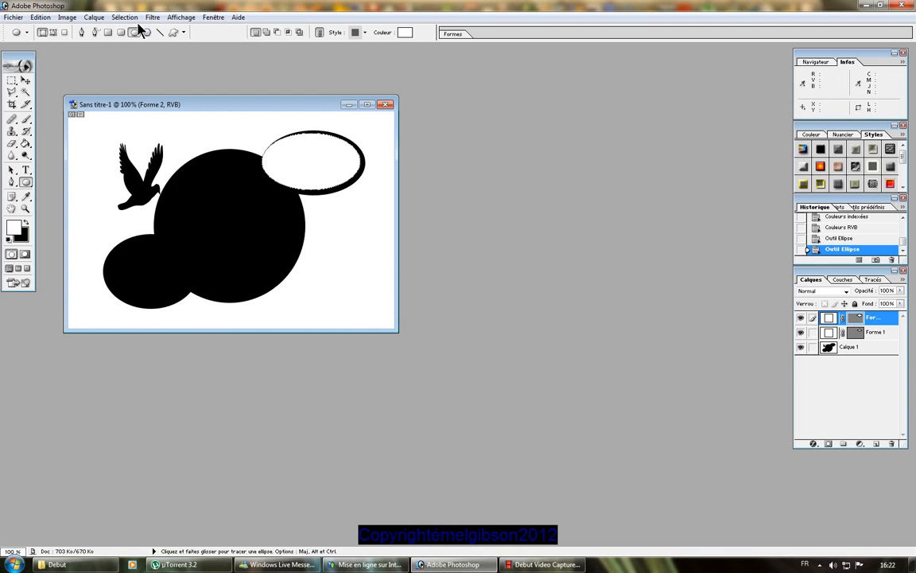
# Show the rulers around the canvas.
pyautogui.click(178, 19)
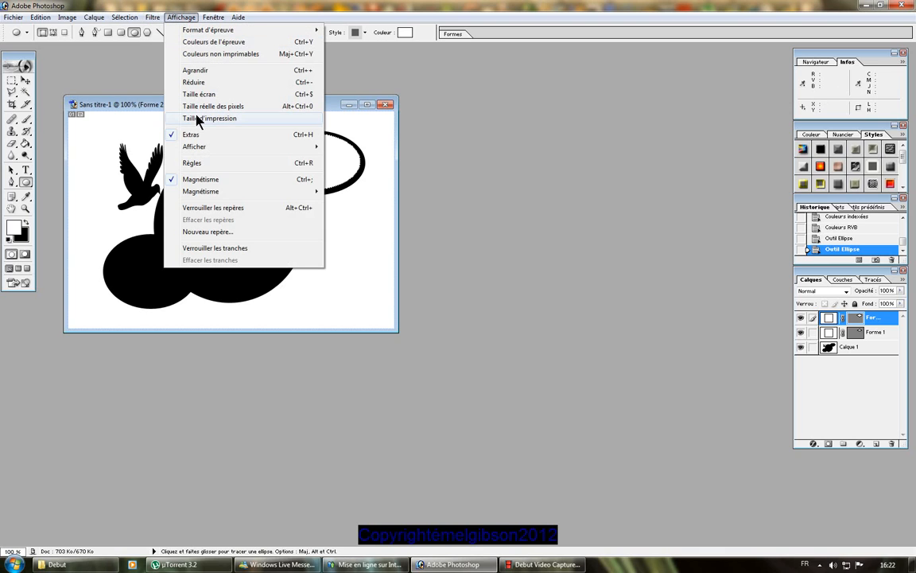
pyautogui.click(192, 163)
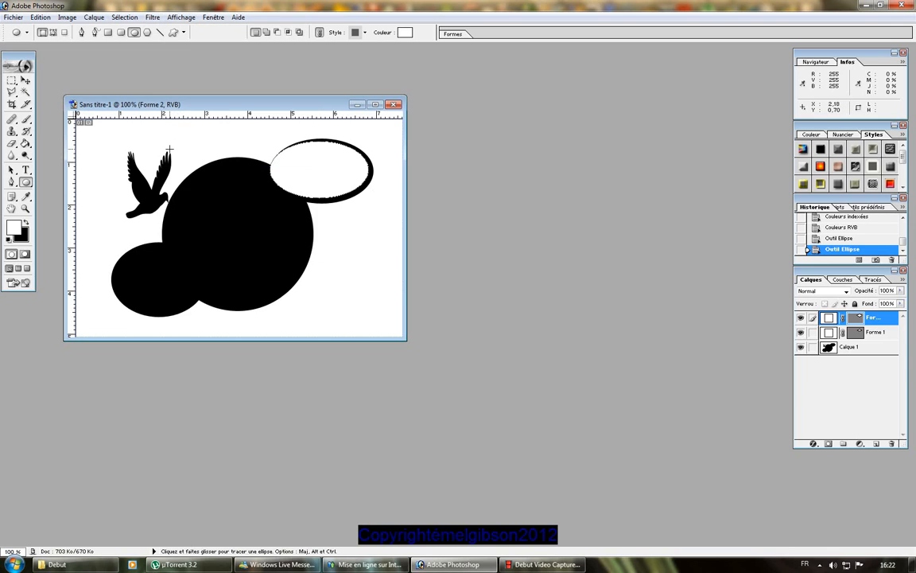
pyautogui.moveTo(169, 148); pyautogui.dragTo(308, 309)
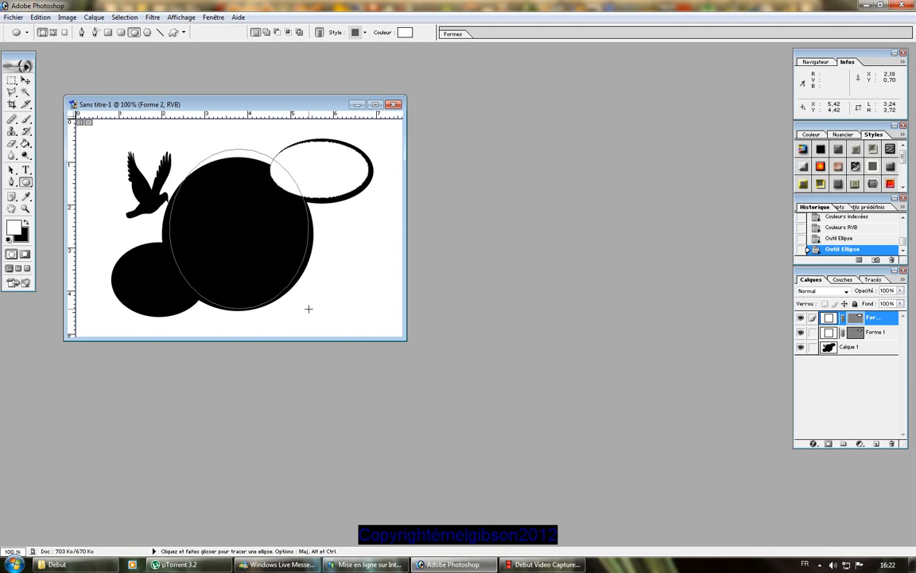
pyautogui.moveTo(169, 150); pyautogui.dragTo(179, 300)
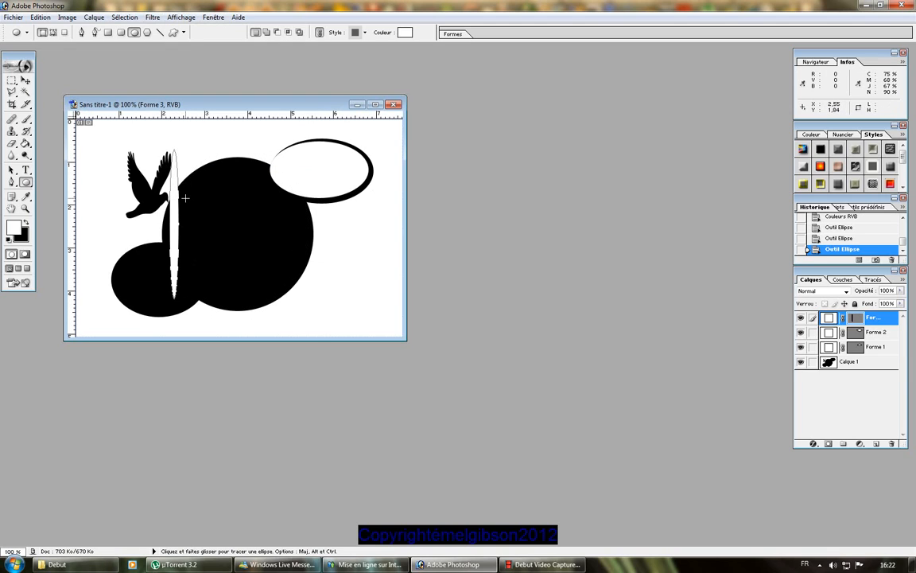
pyautogui.hotkey('ctrl', 'z')
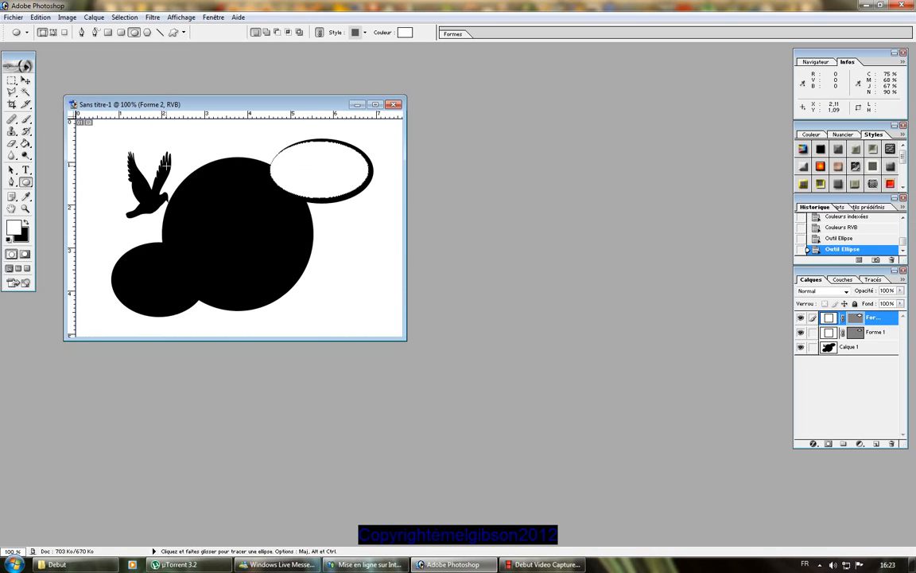
# Draw a white circle inside the large black circle and a white ellipse inside the lower-left one, leaving black outlines.
pyautogui.moveTo(166, 165); pyautogui.dragTo(308, 306)
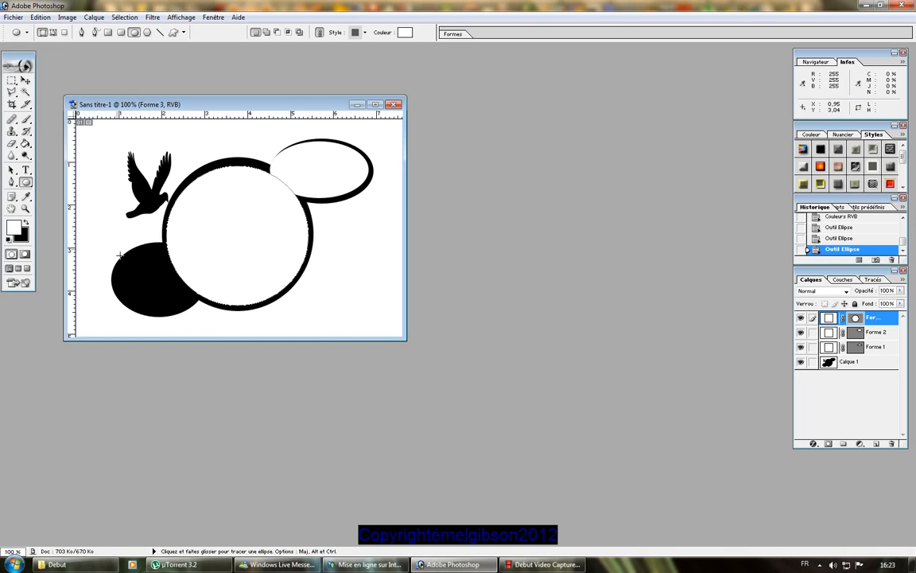
pyautogui.moveTo(116, 249); pyautogui.dragTo(202, 312)
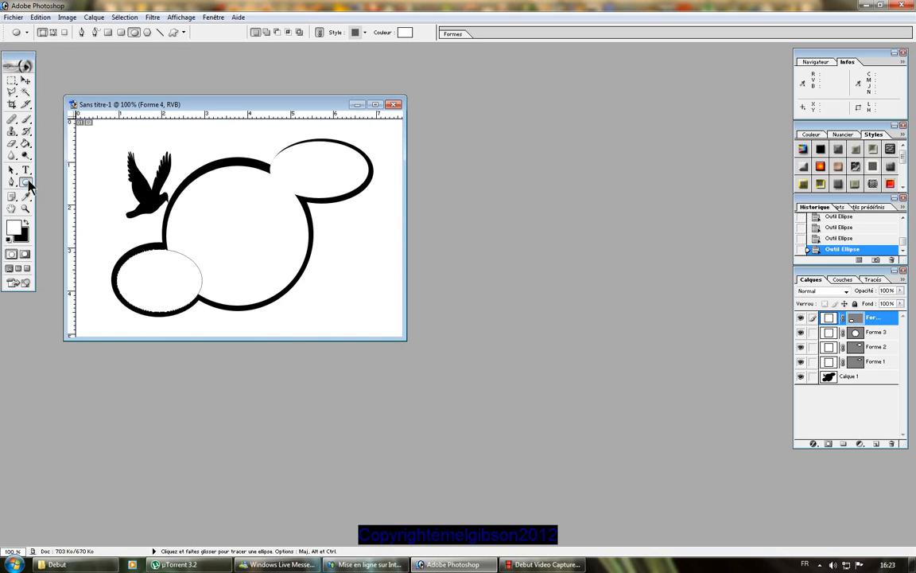
# Reset the foreground and background colours to black and white, and draw another white circle inside the large black-outlined circle.
pyautogui.click(8, 240)
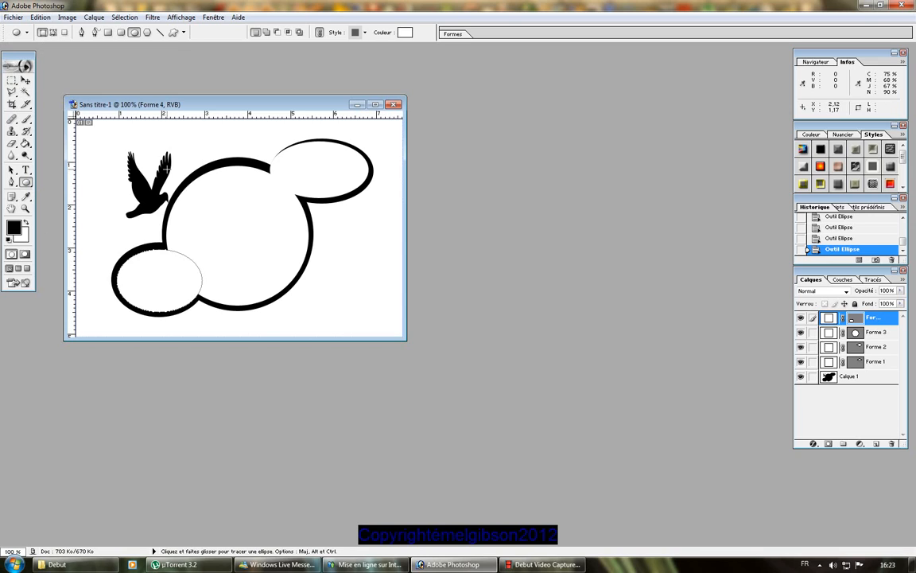
pyautogui.moveTo(166, 163); pyautogui.dragTo(307, 301)
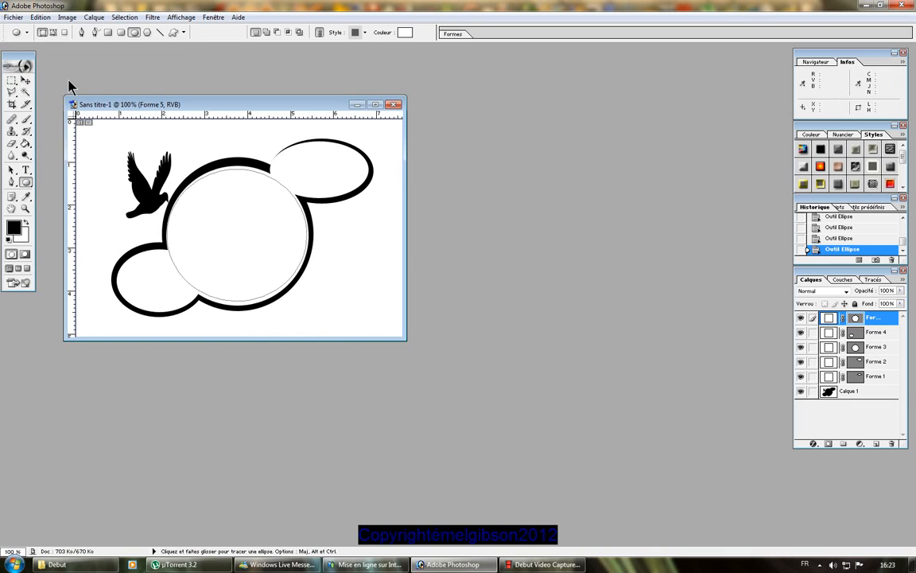
# Merge all layers by converting the image to indexed colours with the Exacte palette, and convert it back to RGB mode.
pyautogui.click(67, 18)
pyautogui.moveTo(84, 32)
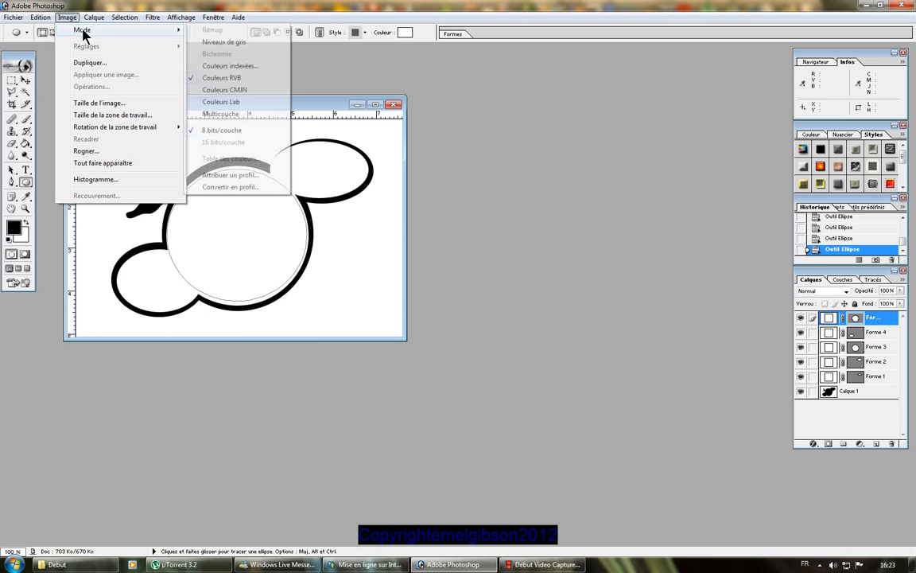
pyautogui.click(227, 65)
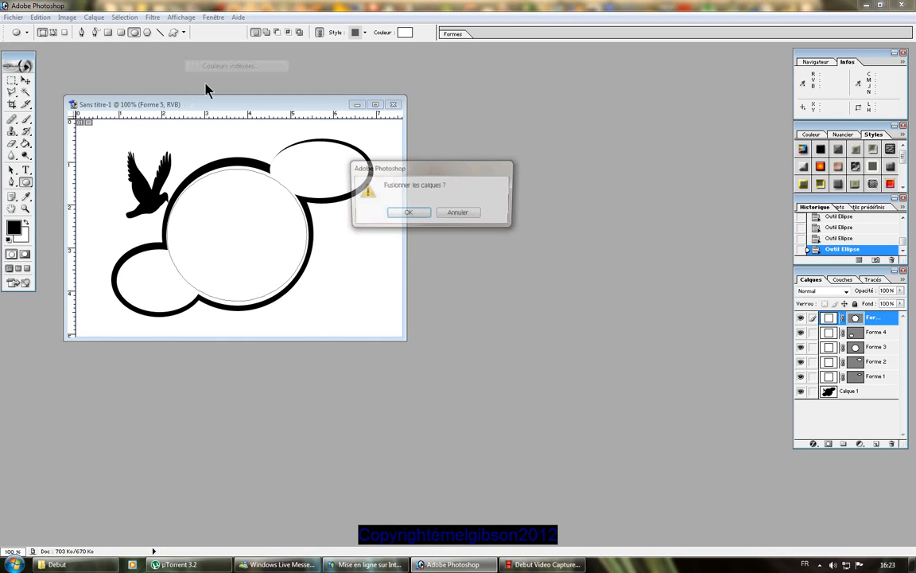
pyautogui.press('Return')
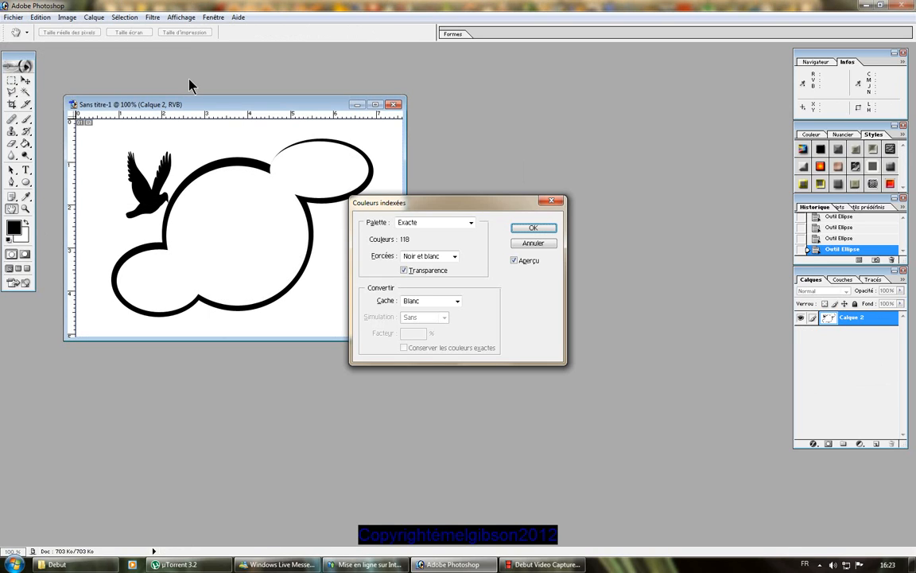
pyautogui.press('Return')
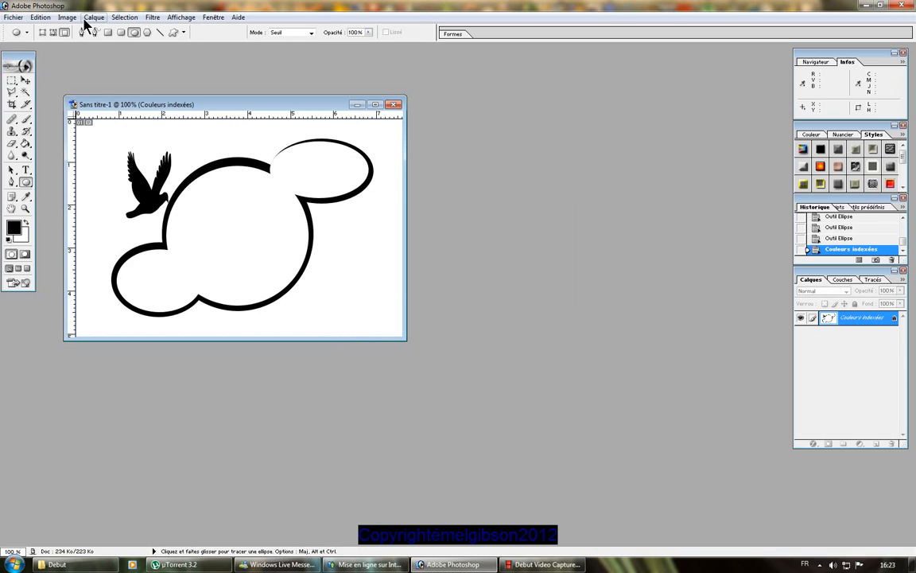
pyautogui.click(69, 18)
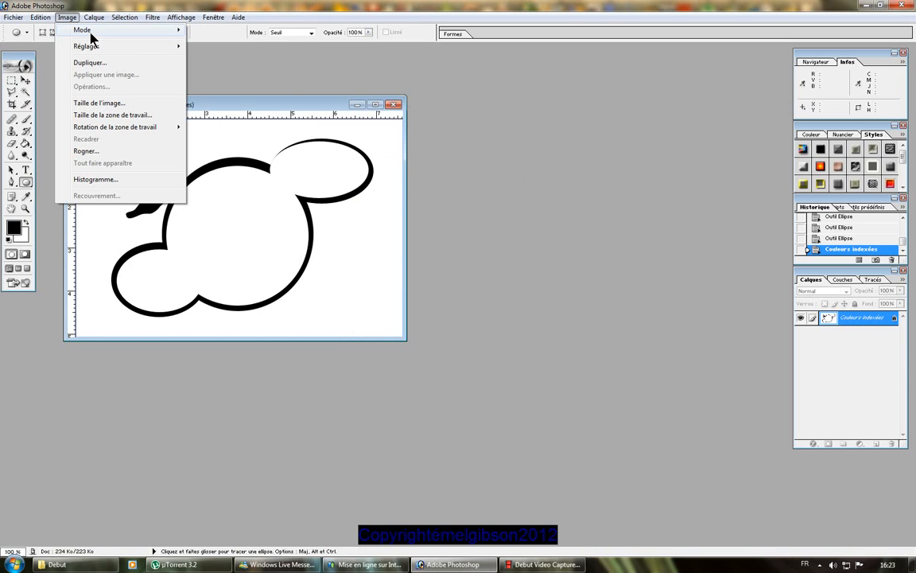
pyautogui.moveTo(92, 32)
pyautogui.click(226, 74)
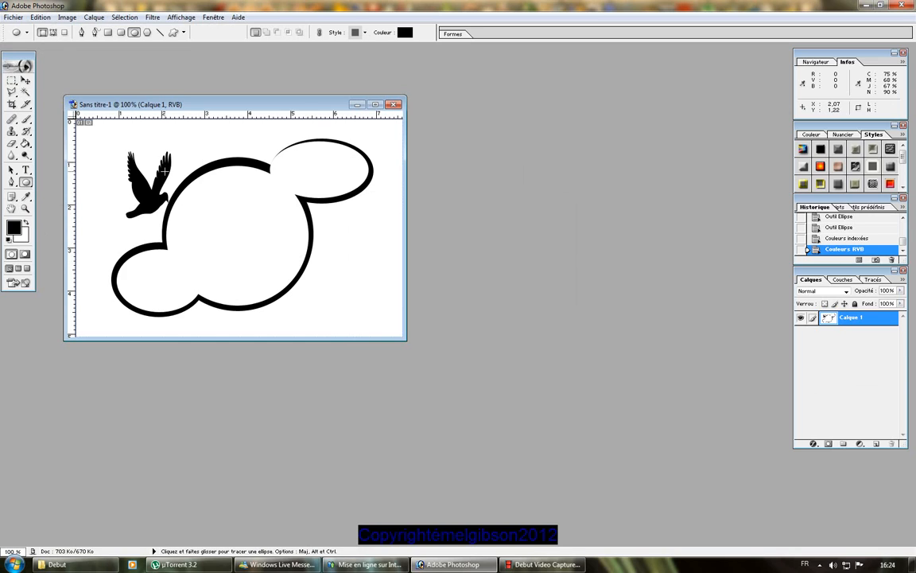
# Draw black ellipses inside the large circle, the upper-right ellipse and the lower-left ellipse, leaving white gaps within the outlines, and hide the rulers.
pyautogui.moveTo(163, 171); pyautogui.dragTo(307, 303)
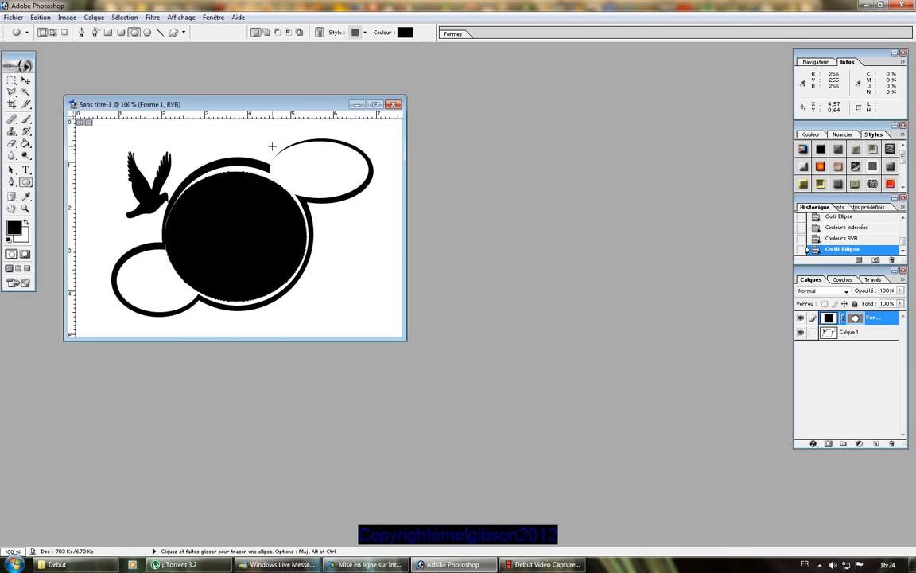
pyautogui.moveTo(272, 146); pyautogui.dragTo(368, 197)
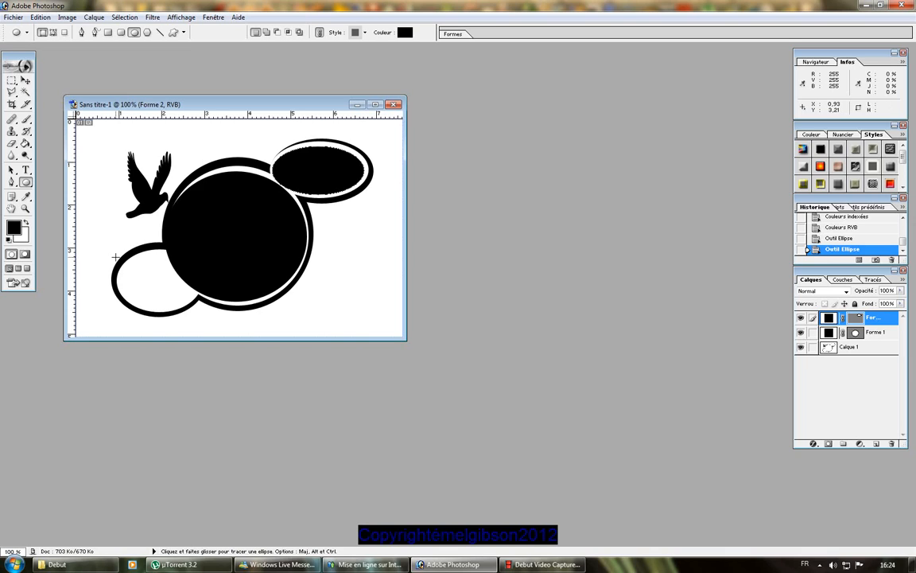
pyautogui.moveTo(115, 257); pyautogui.dragTo(203, 306)
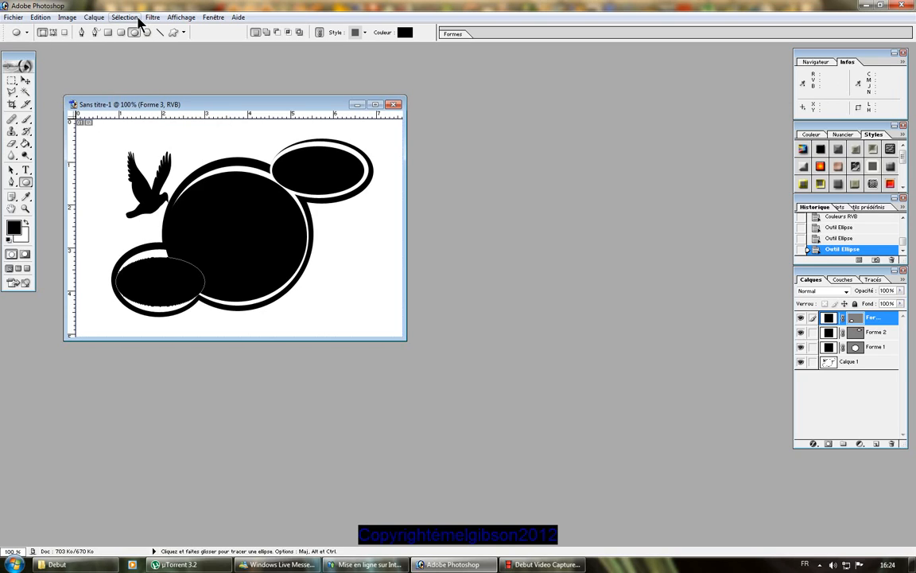
pyautogui.click(181, 17)
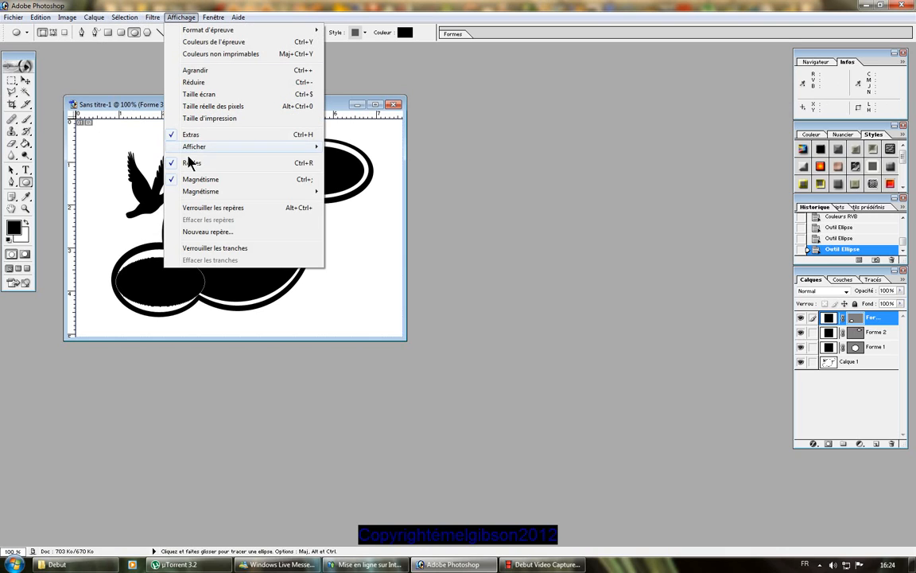
pyautogui.click(191, 163)
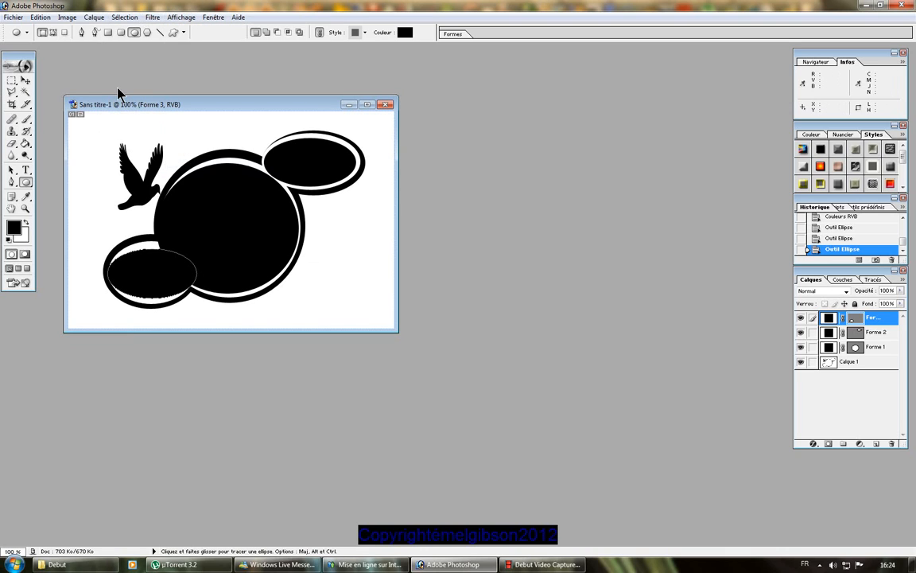